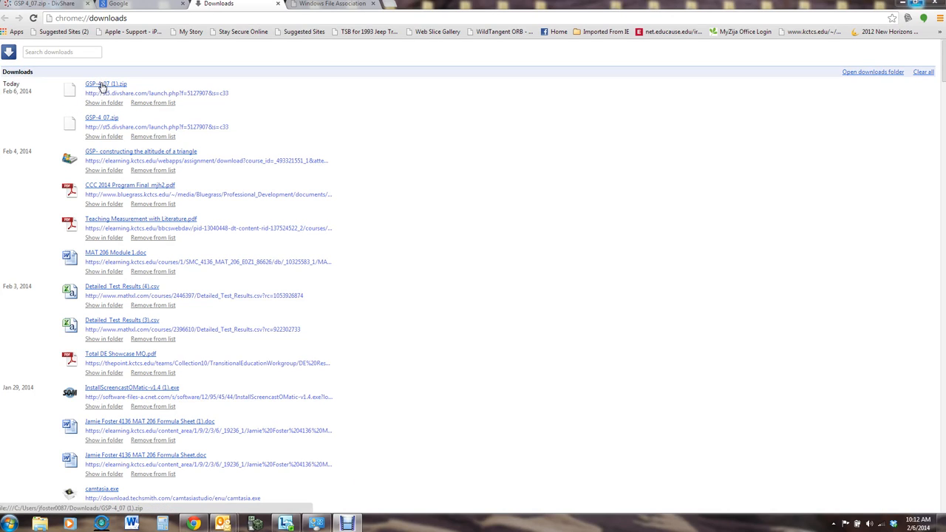
Step: Open the downloaded archive GSP-4_07 (1).zip and launch the GSP 4.07 application inside it
left_click(102, 85)
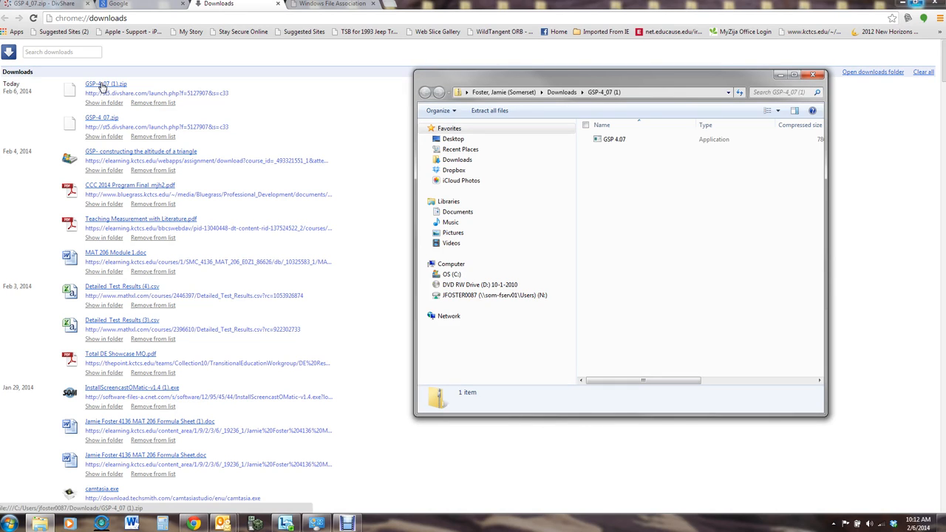
left_click(612, 140)
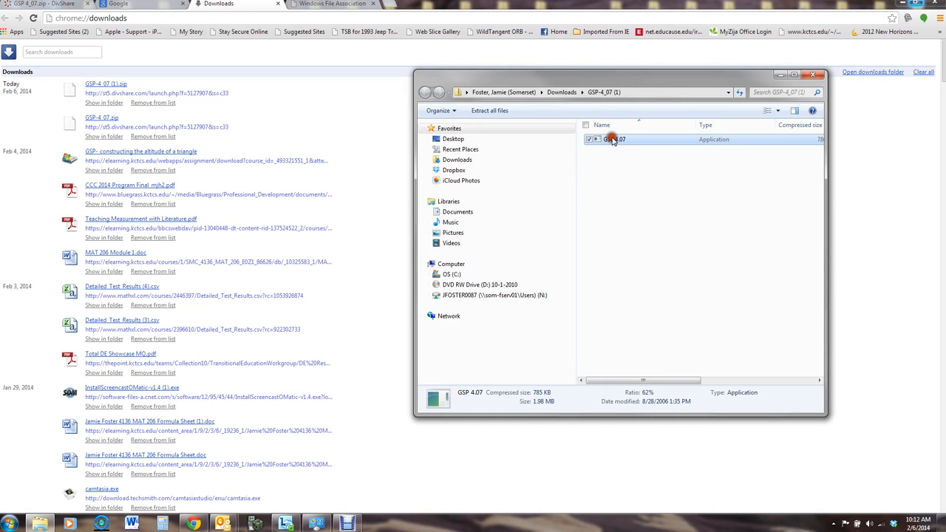
double_click(611, 140)
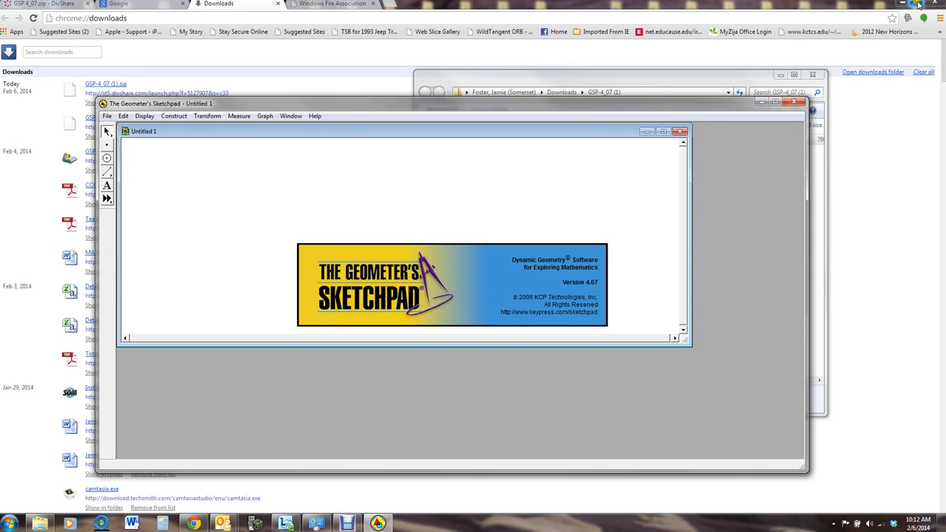
Step: Close the browser and the archive folder window, leaving The Geometer's Sketchpad open
left_click(936, 2)
left_click(935, 3)
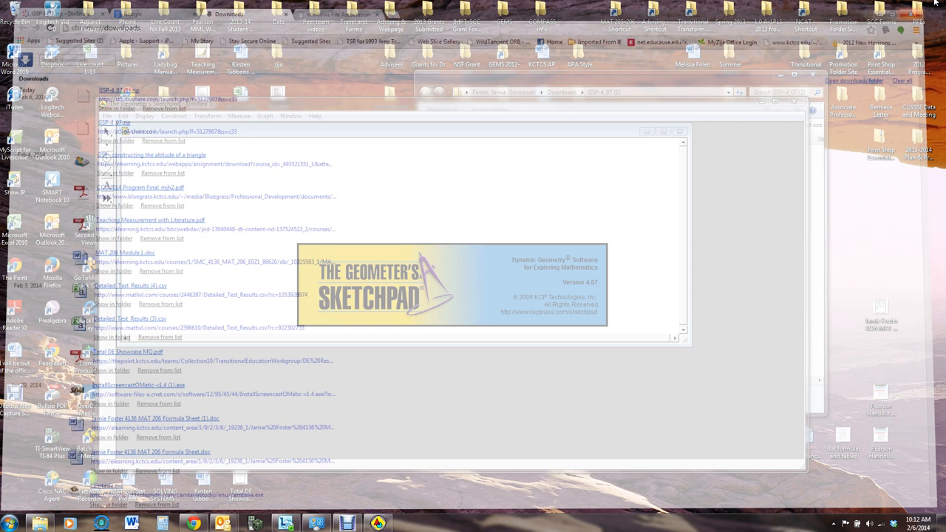
left_click(749, 83)
left_click(813, 79)
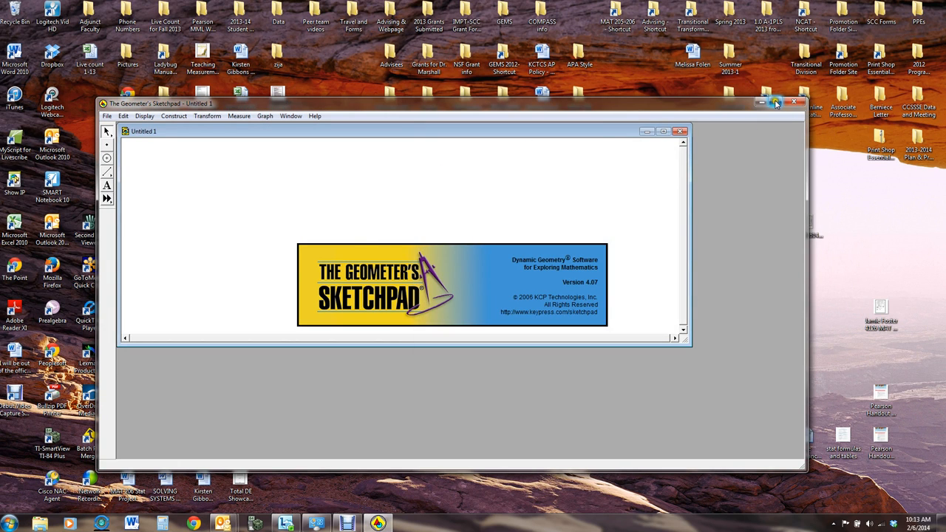
Step: Maximize The Geometer's Sketchpad and the blank sketch Untitled 1 inside it
left_click(775, 101)
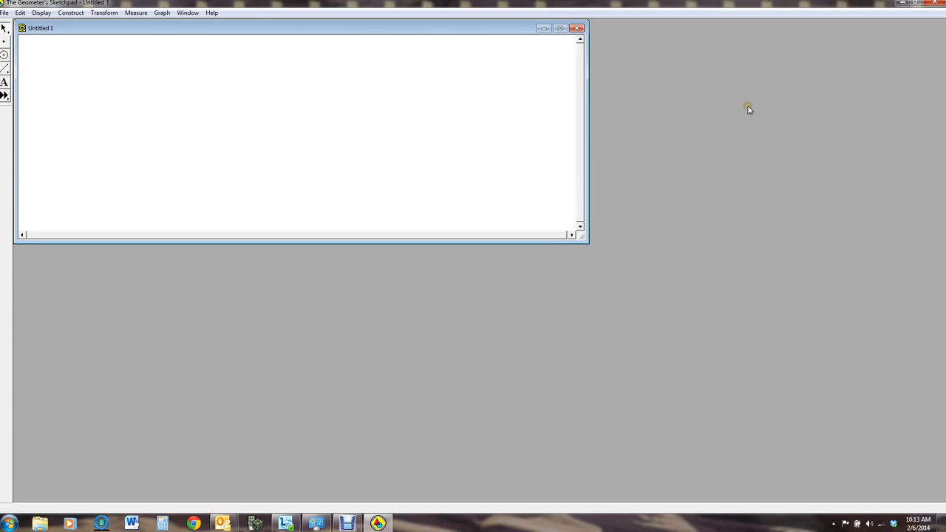
left_click(4, 42)
left_click(559, 28)
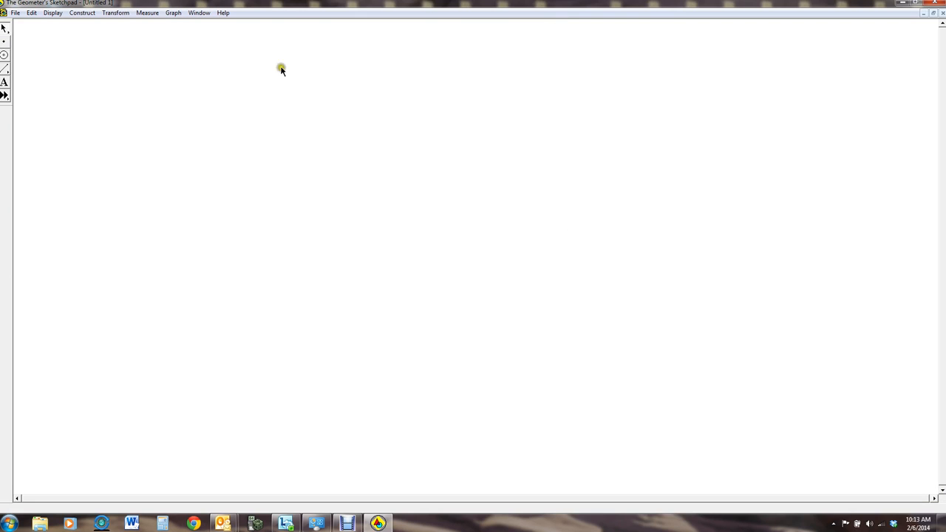
Step: Place a point in the upper-left area of the blank sketch and show its label A
left_click(6, 42)
left_click(5, 68)
left_click(5, 42)
left_click(211, 181)
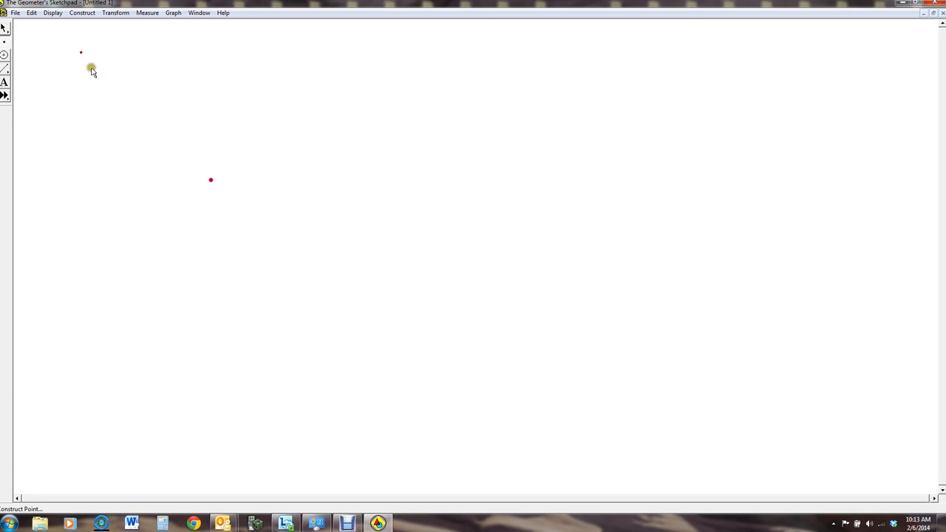
left_click(54, 13)
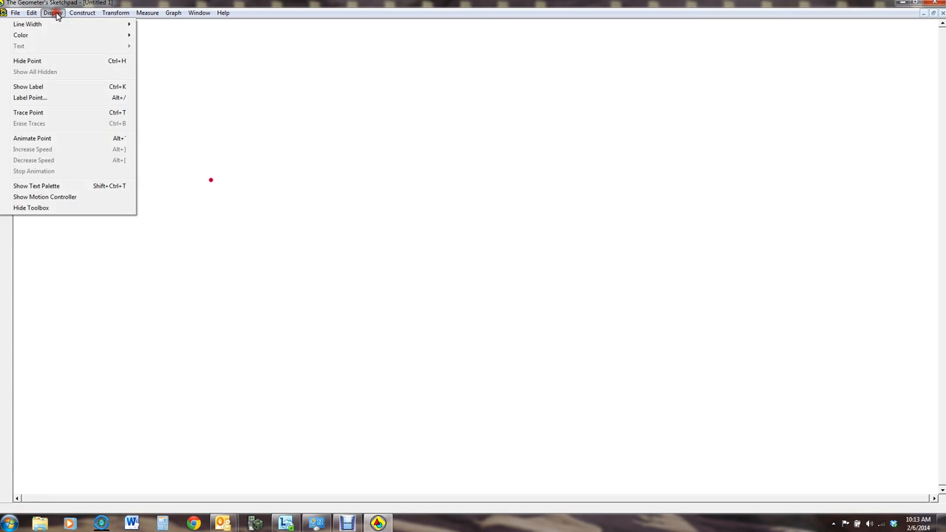
left_click(39, 87)
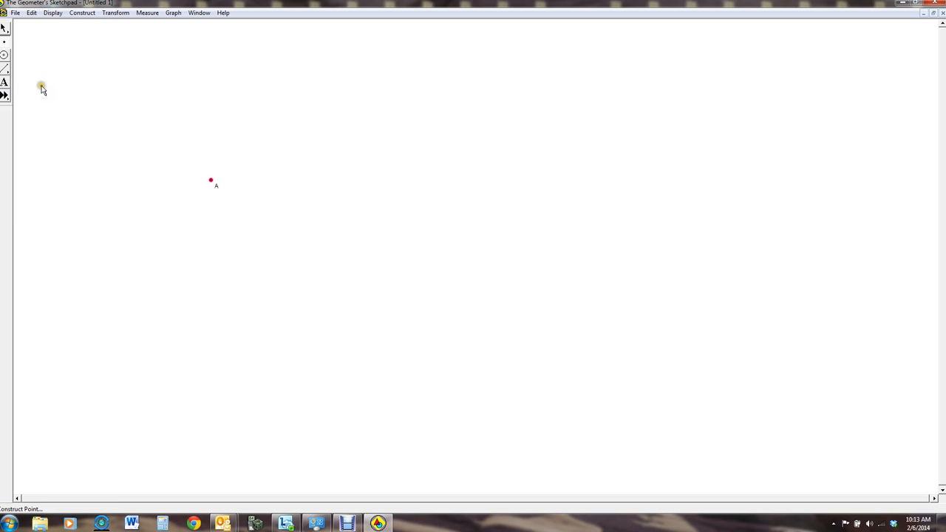
Step: Place a second point nearly level with point A on its right, and show its label B
left_click(45, 87)
left_click(356, 182)
left_click(52, 13)
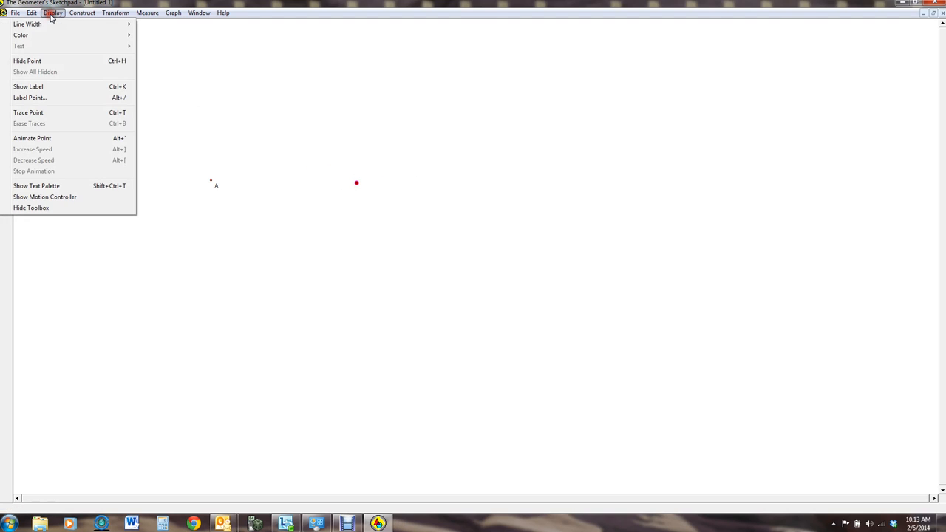
left_click(43, 86)
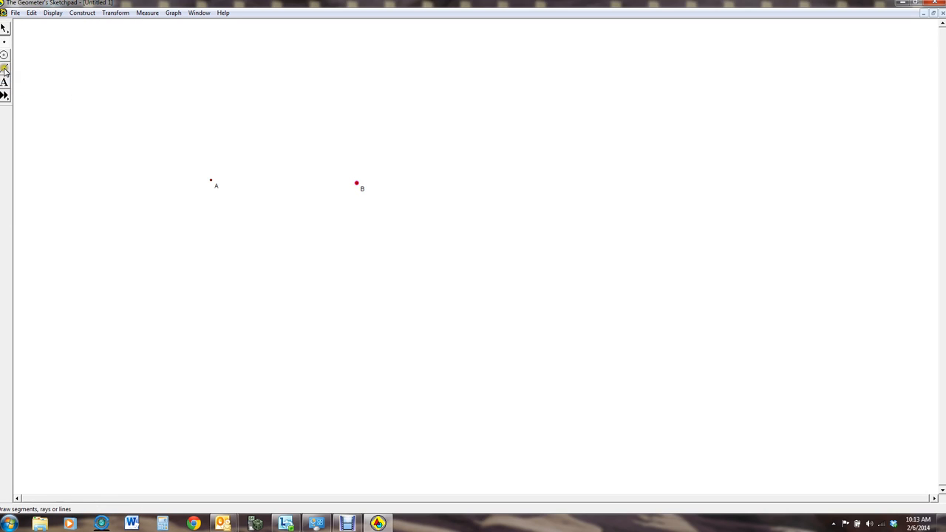
left_click(77, 13)
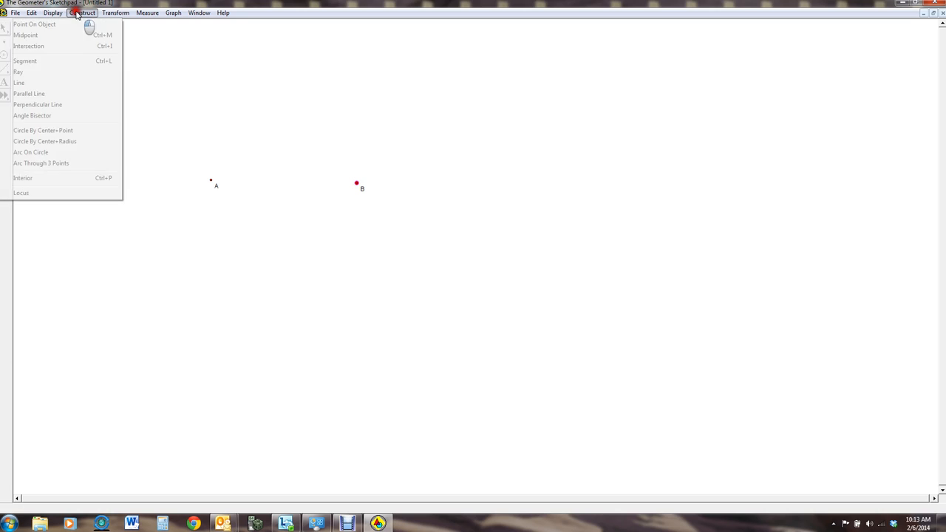
left_click(57, 62)
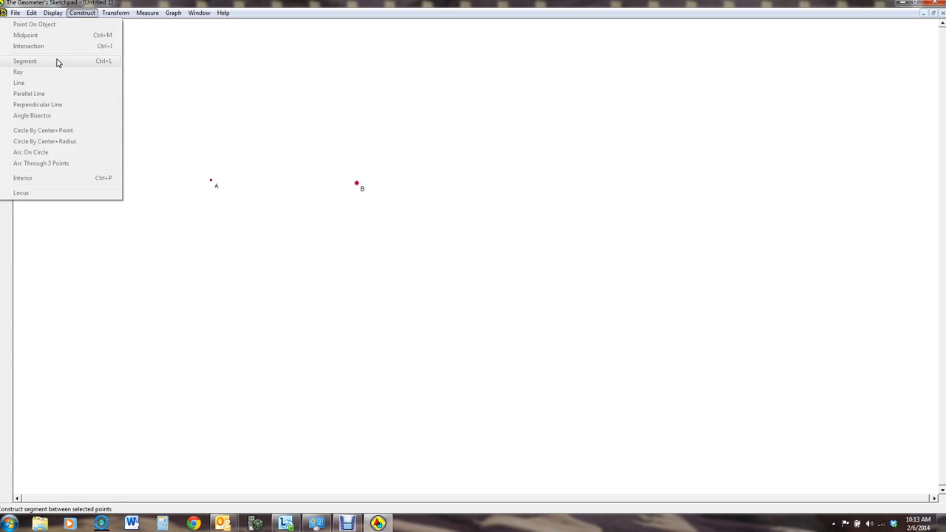
left_click(57, 63)
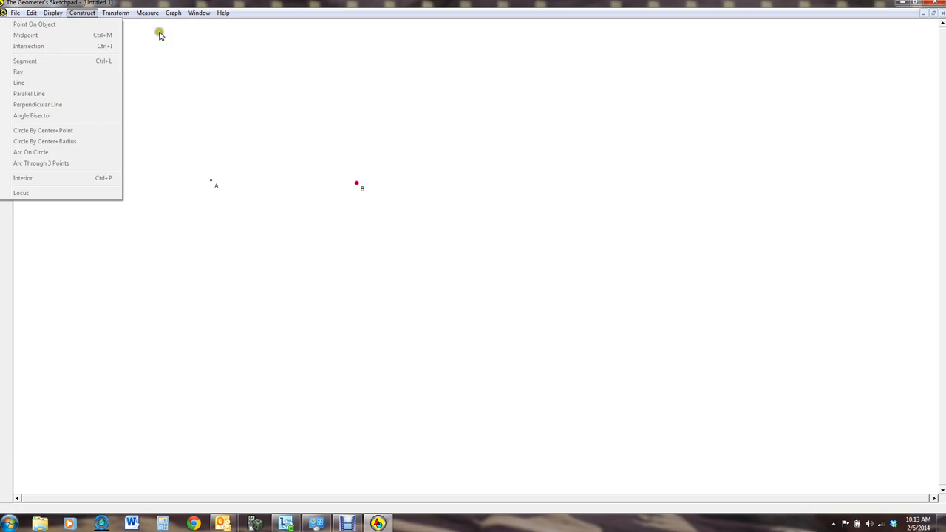
mouse_move(153, 13)
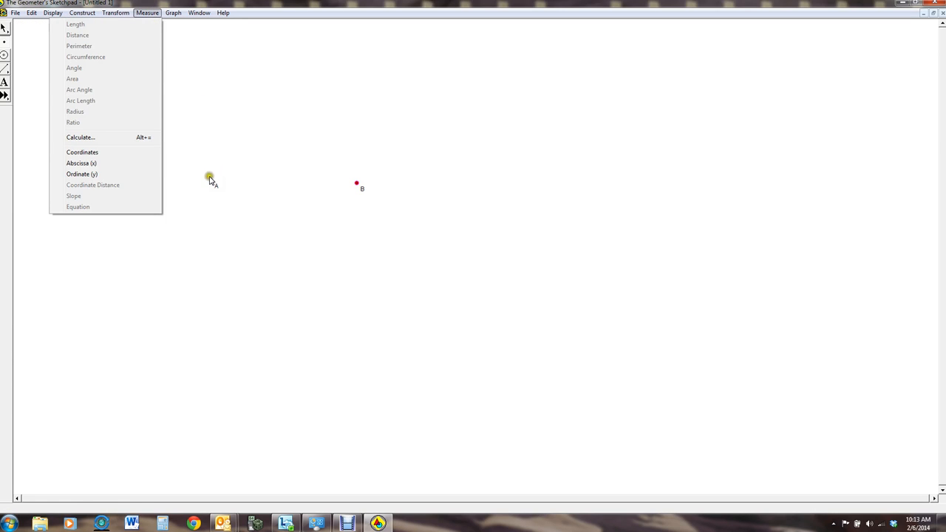
left_click(4, 150)
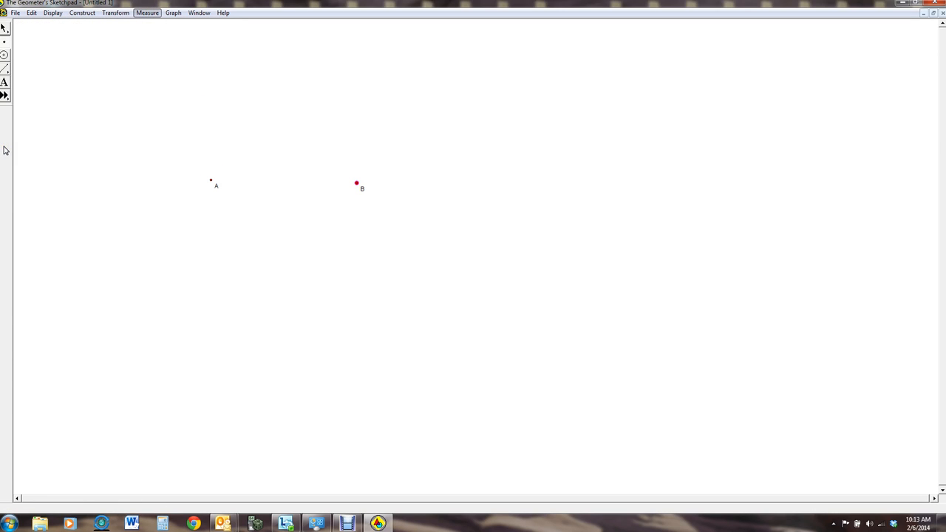
left_click(211, 181)
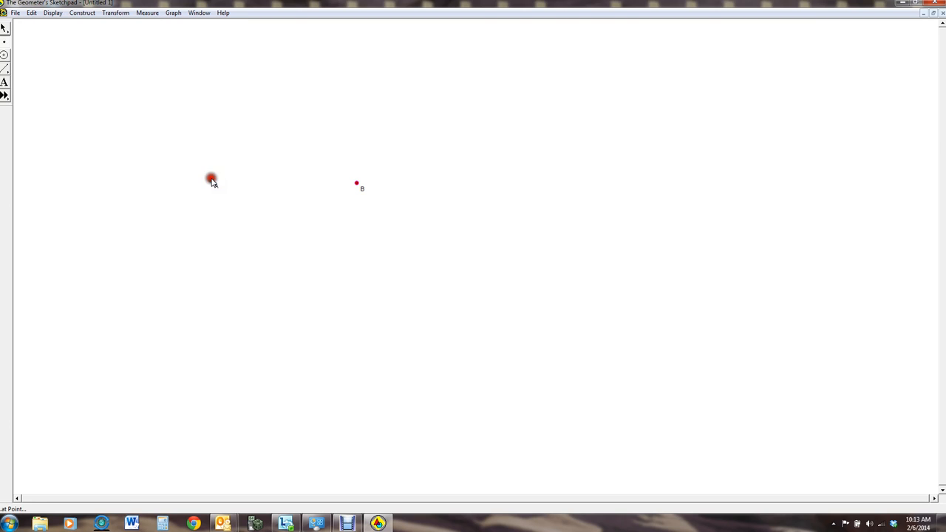
left_click(212, 181)
Step: Select points A and B and construct the segment between them
left_click(5, 28)
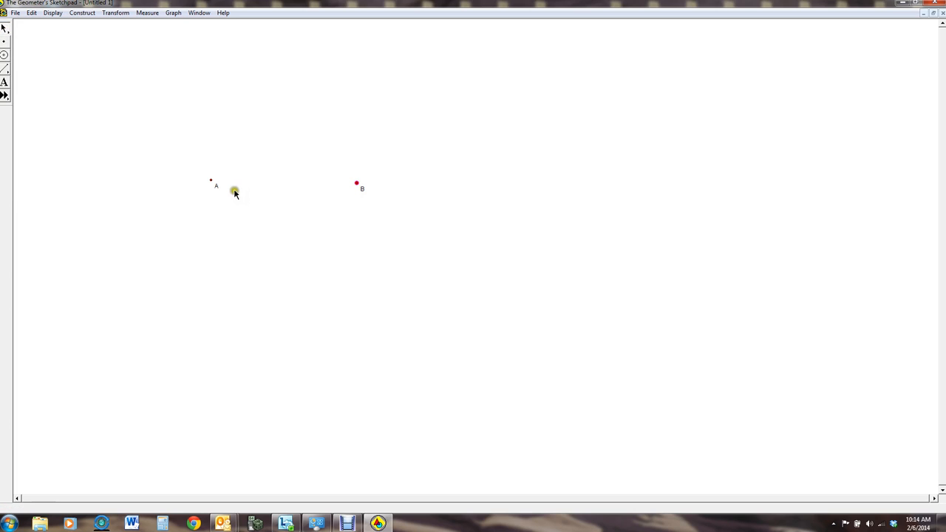
left_click(211, 180)
left_click(359, 183)
left_click(77, 15)
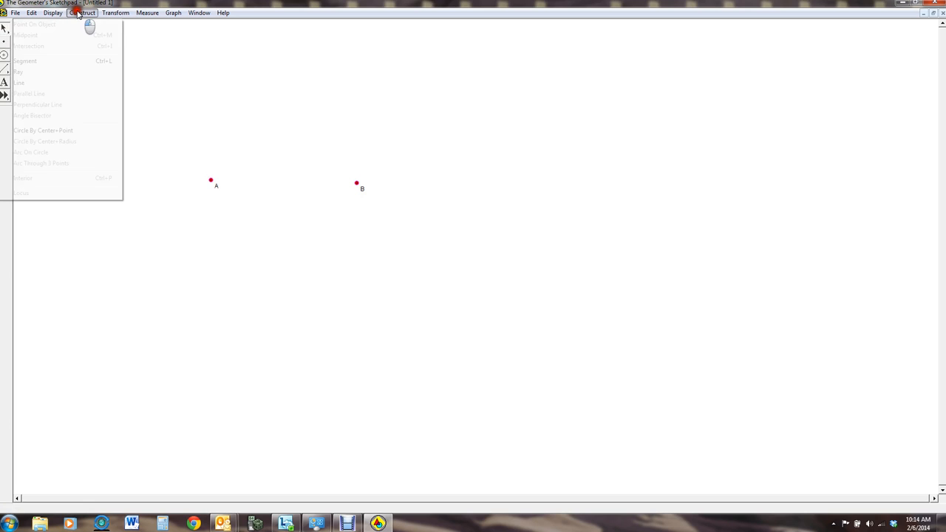
left_click(70, 60)
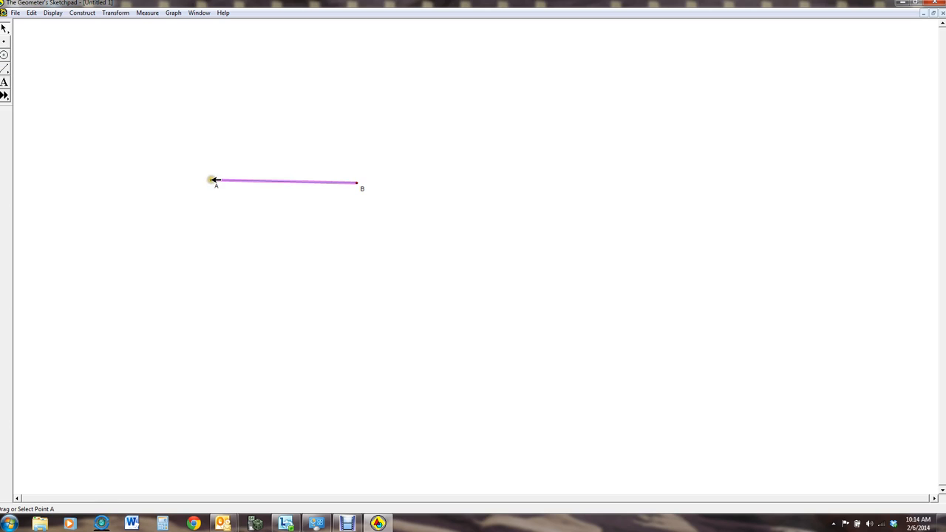
Step: Draw a circle centered at point A with its radius point on segment AB, about two-thirds of the way to B
left_click(212, 180, "shift")
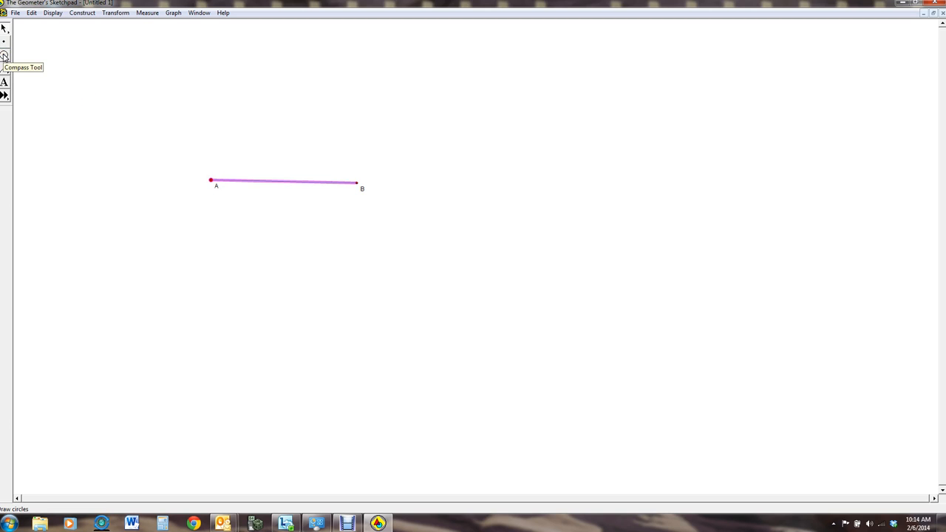
left_click(4, 56)
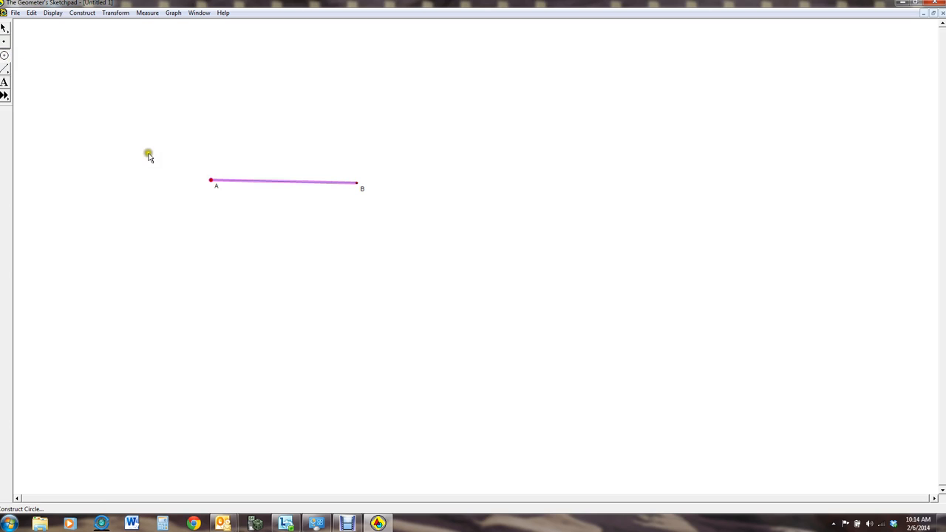
left_click(211, 181)
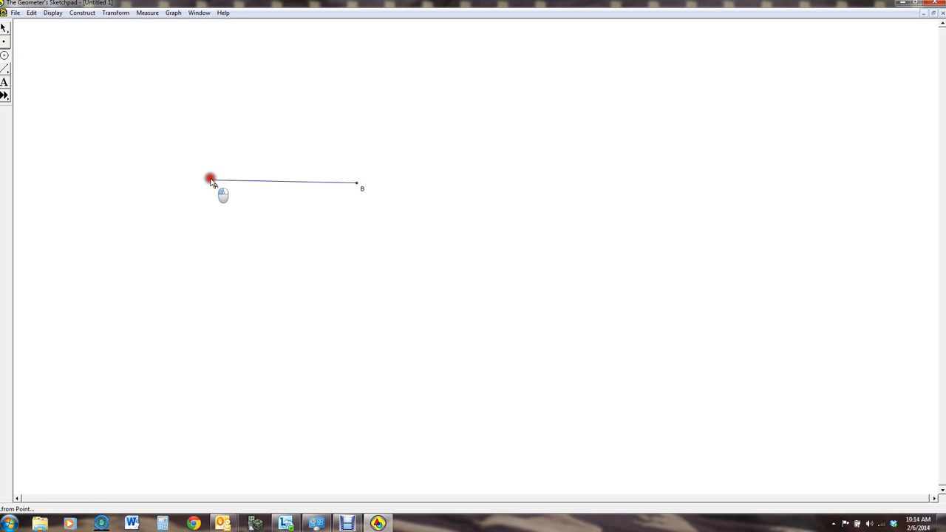
left_click_drag(210, 181, 311, 185)
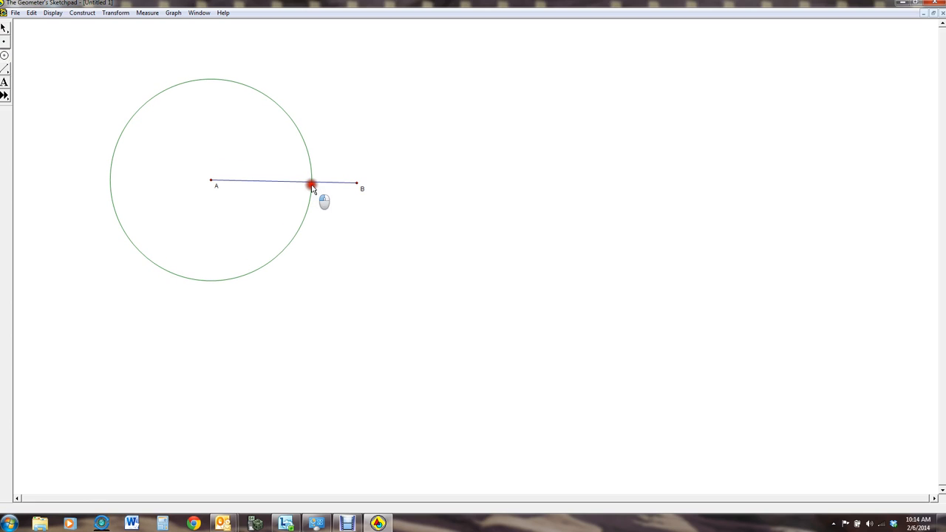
left_click_drag(311, 187, 313, 186)
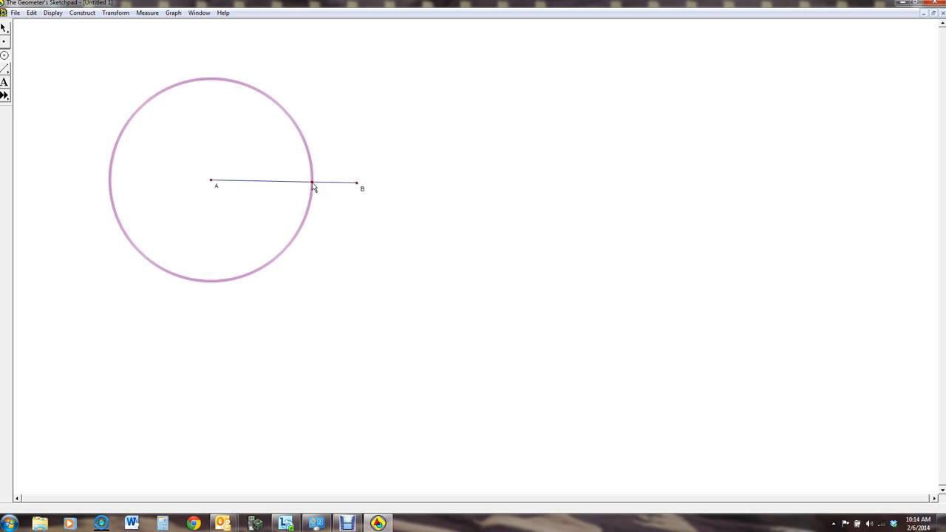
Step: Try to draw a circle centered at point B with the Compass tool
left_click(3, 29)
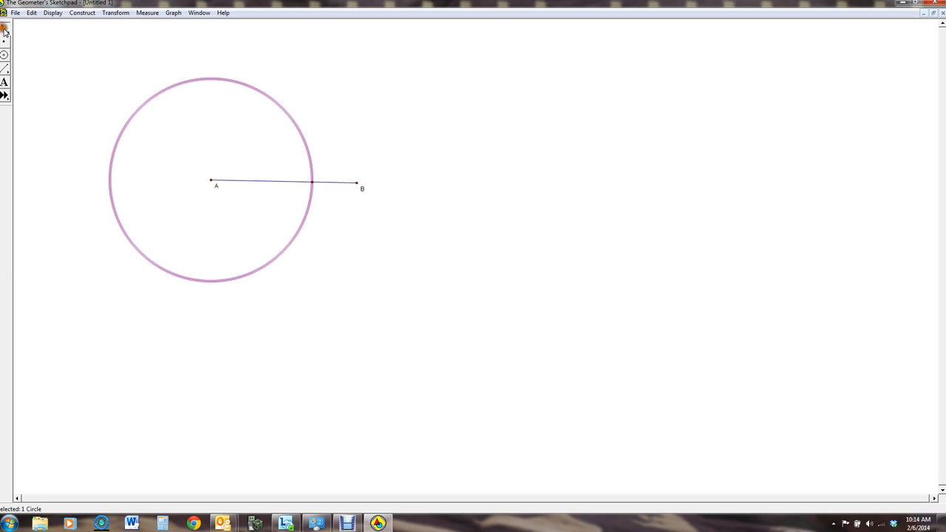
left_click(313, 182)
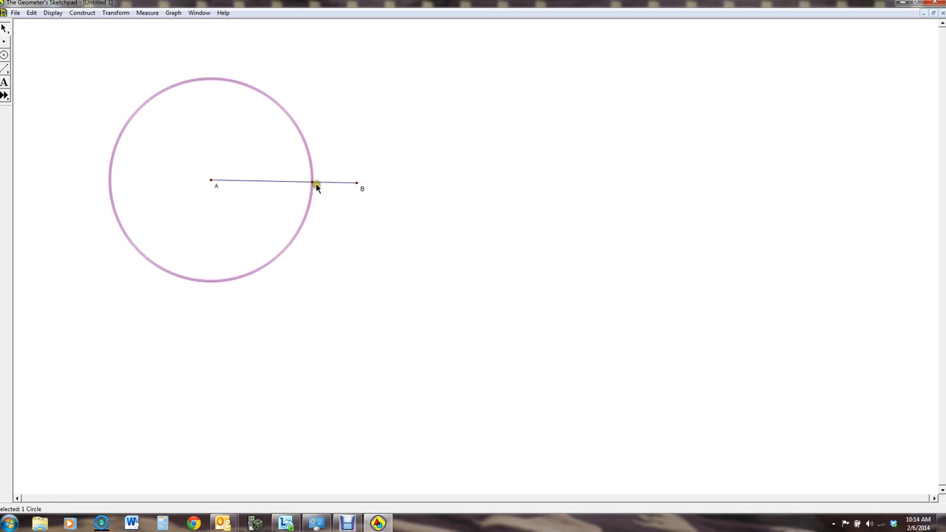
left_click(359, 182)
left_click(4, 55)
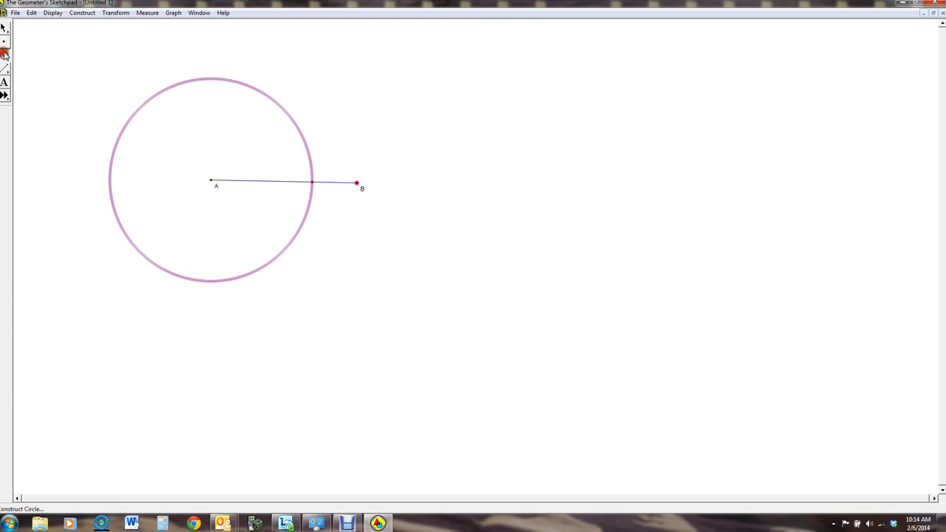
left_click(357, 181)
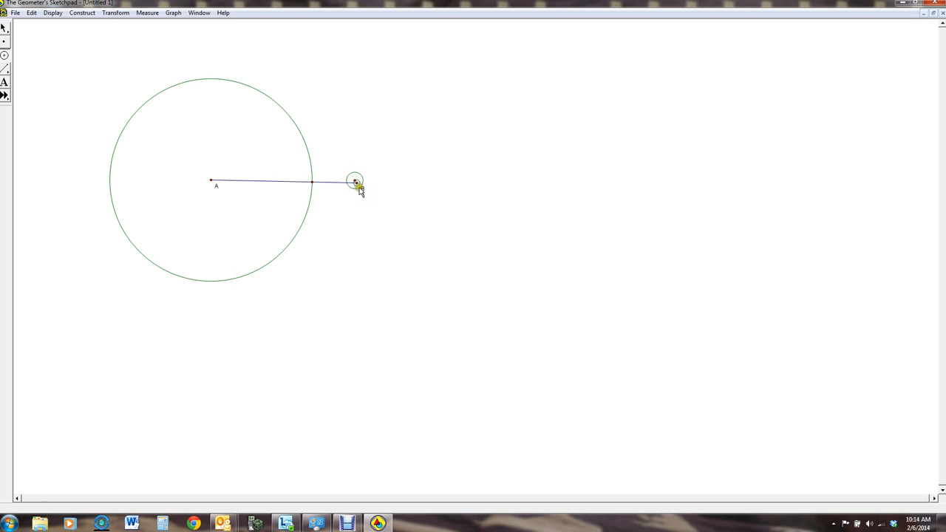
left_click(14, 12)
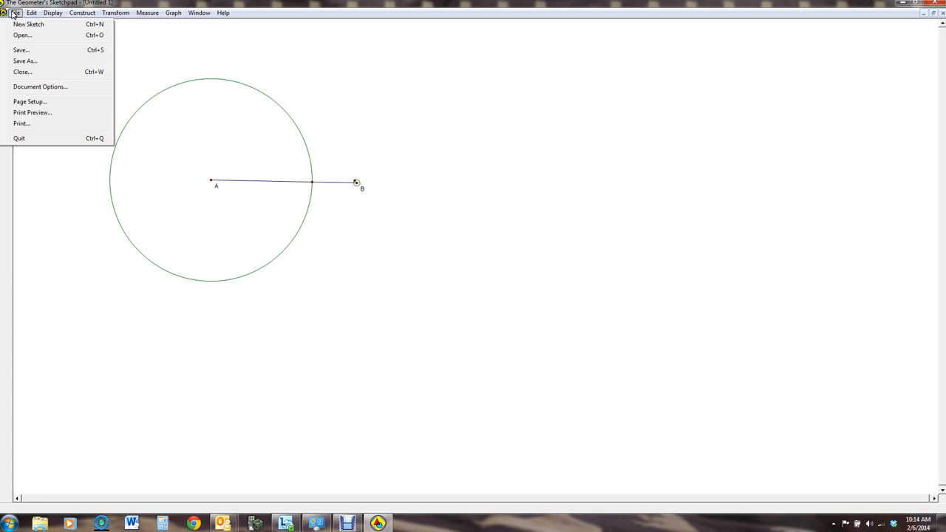
left_click(14, 12)
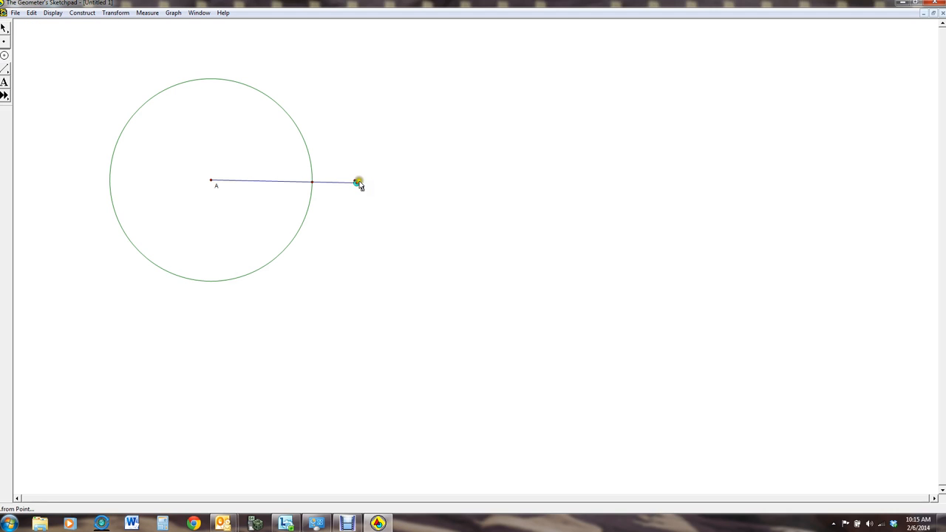
Step: Delete the stray tiny circle and its extra center point beside point B
left_click(5, 27)
left_click(358, 181)
left_click(359, 181)
left_click(355, 179)
key("Delete")
Step: Draw a circle centered at point B, with a radius slightly over half of AB, so that it overlaps the circle around A
left_click(4, 43)
left_click(5, 28)
left_click(359, 182)
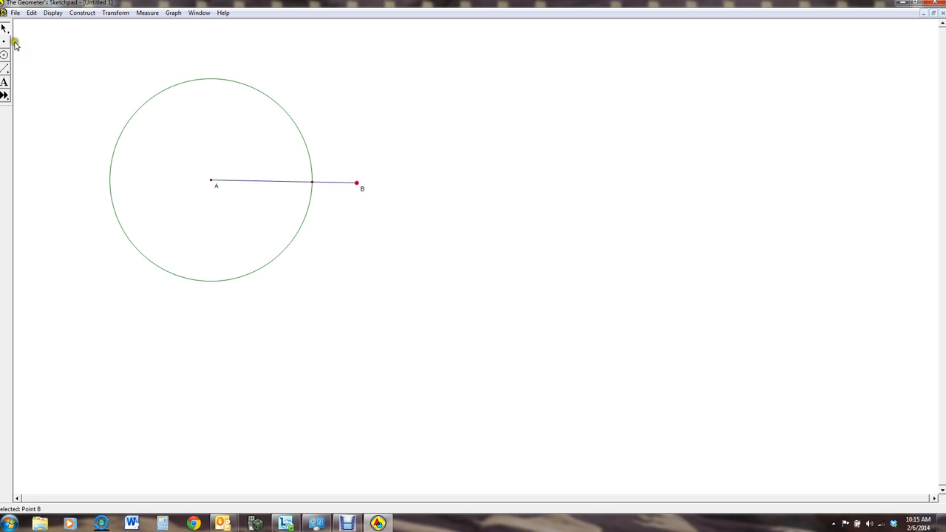
left_click(4, 57)
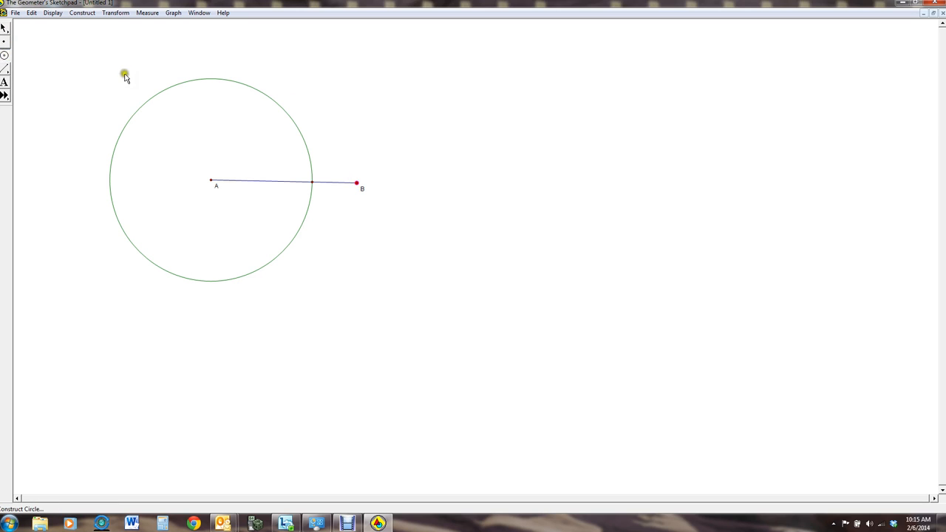
left_click_drag(359, 182, 281, 194)
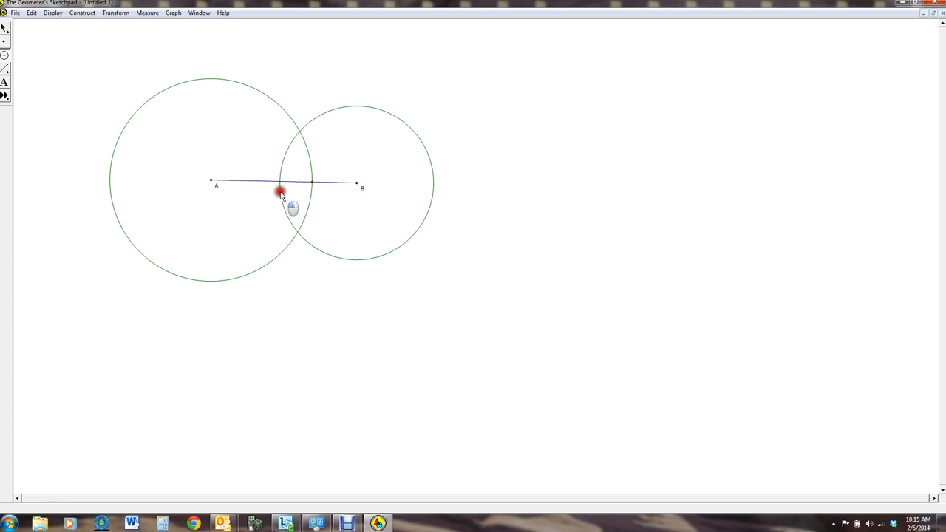
Step: Enlarge the circle around B by placing its radius point on segment AB, about two-fifths of the way from A to B
left_click_drag(281, 194, 271, 183)
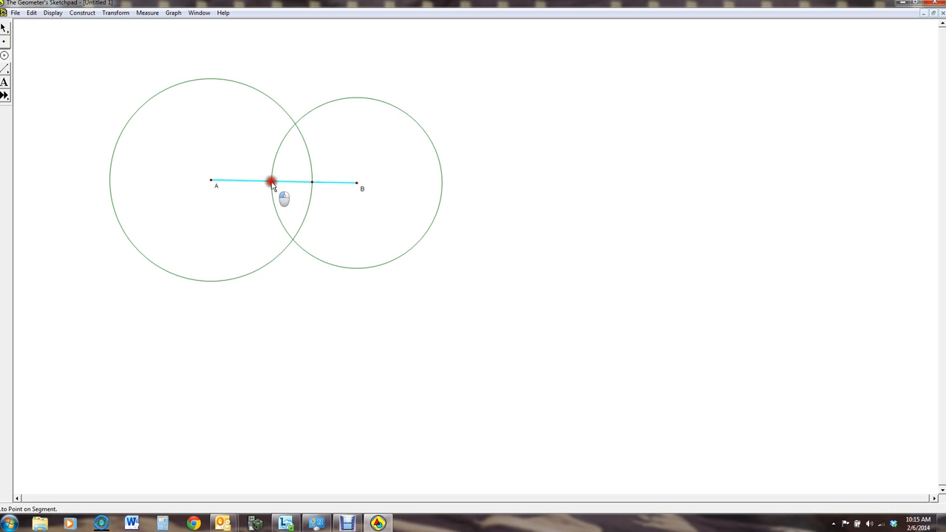
left_click_drag(271, 181, 271, 182)
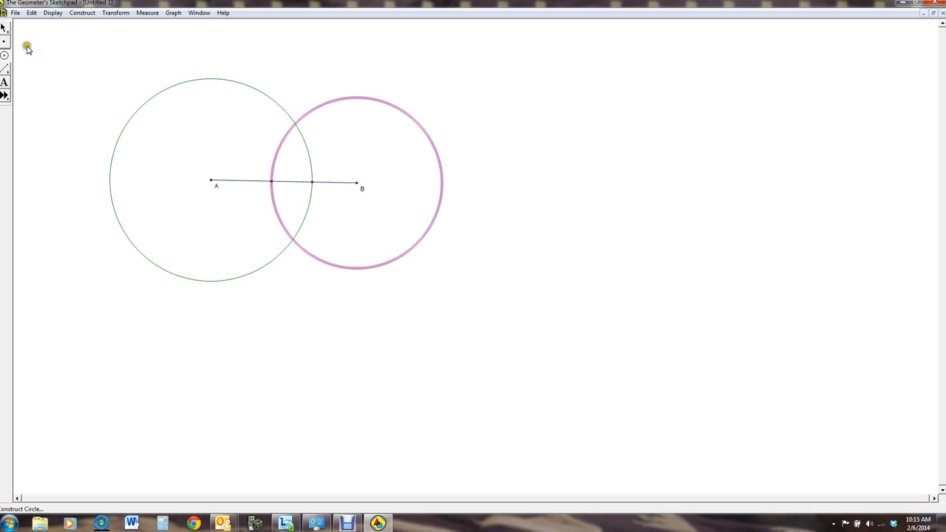
Step: Mark the upper and lower intersection points of the two circles
left_click(3, 42)
left_click(5, 29)
left_click(6, 42)
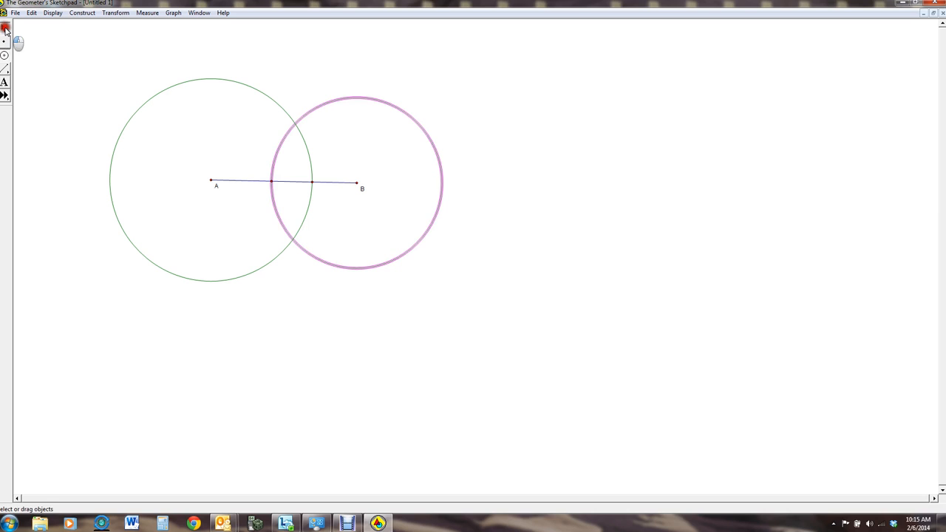
left_click(296, 123)
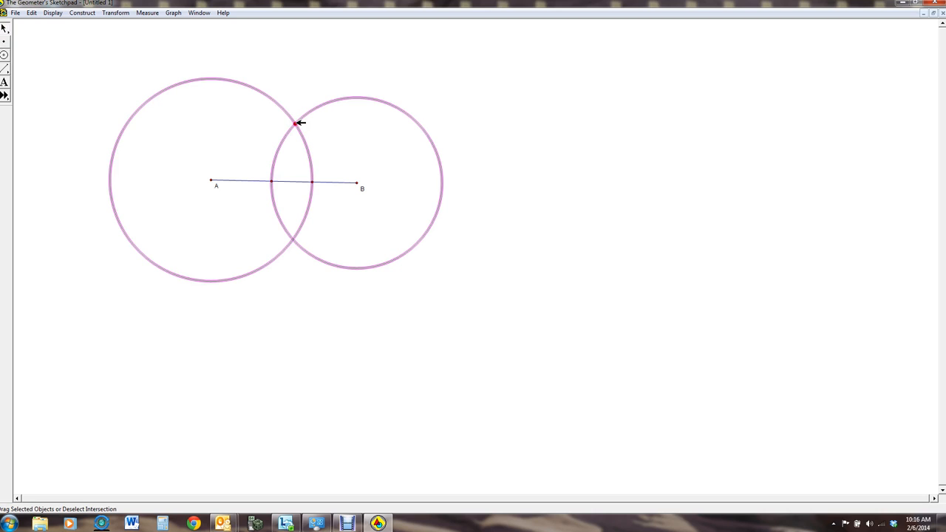
left_click(294, 239)
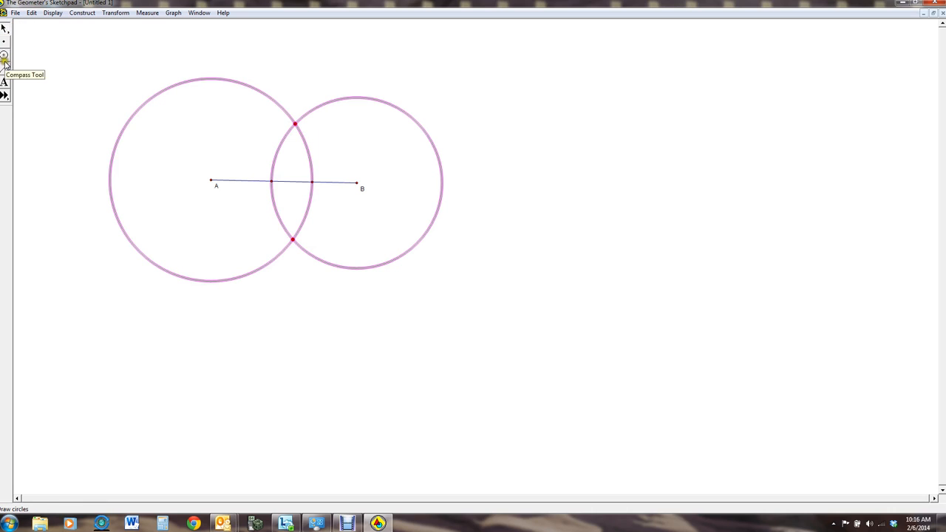
Step: Construct a segment joining the two points where the circles intersect
left_click(75, 13)
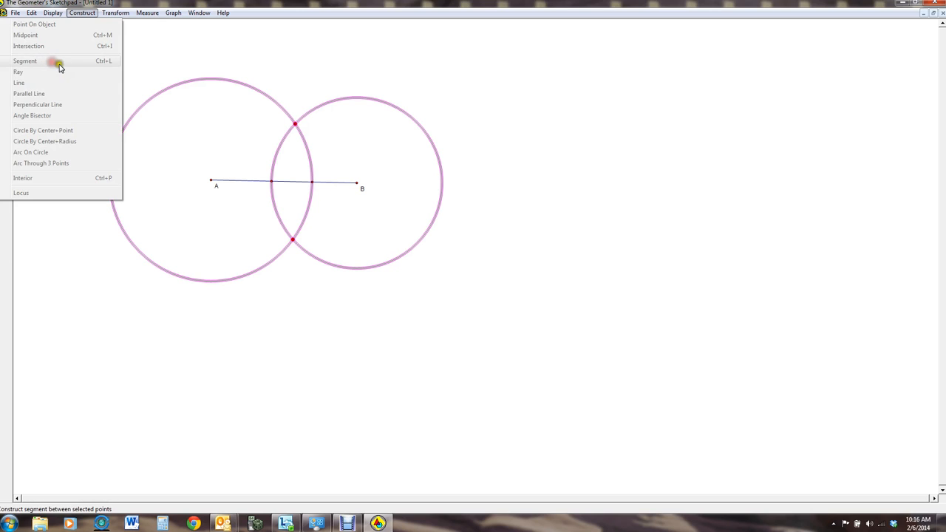
left_click(172, 43)
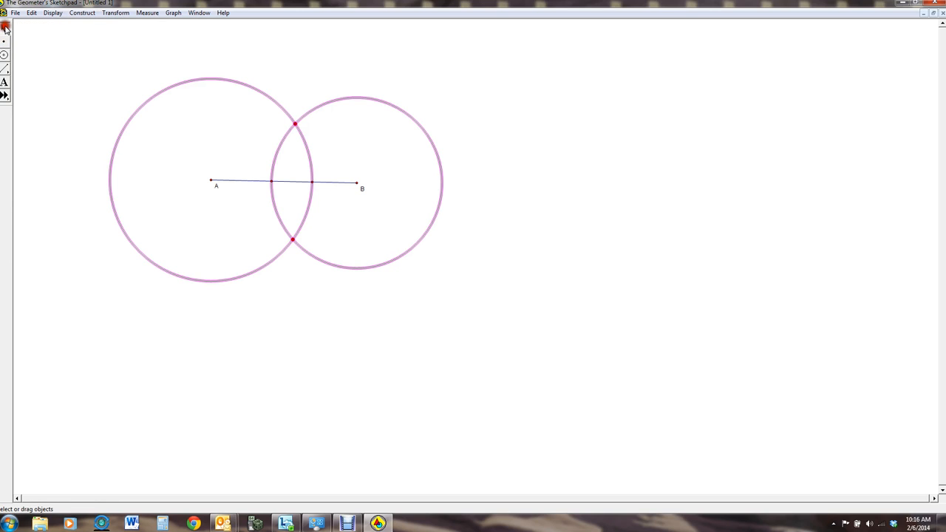
left_click(235, 125)
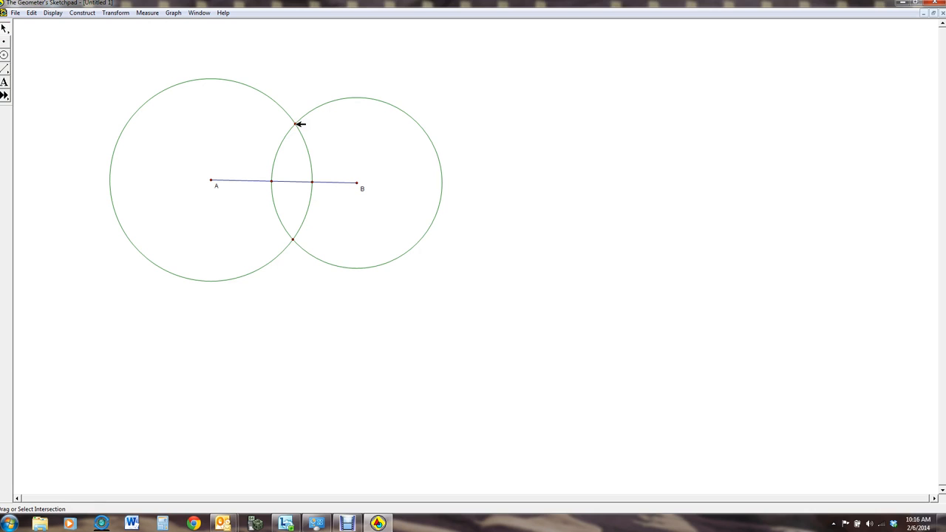
left_click(296, 124)
left_click(293, 238)
left_click(80, 13)
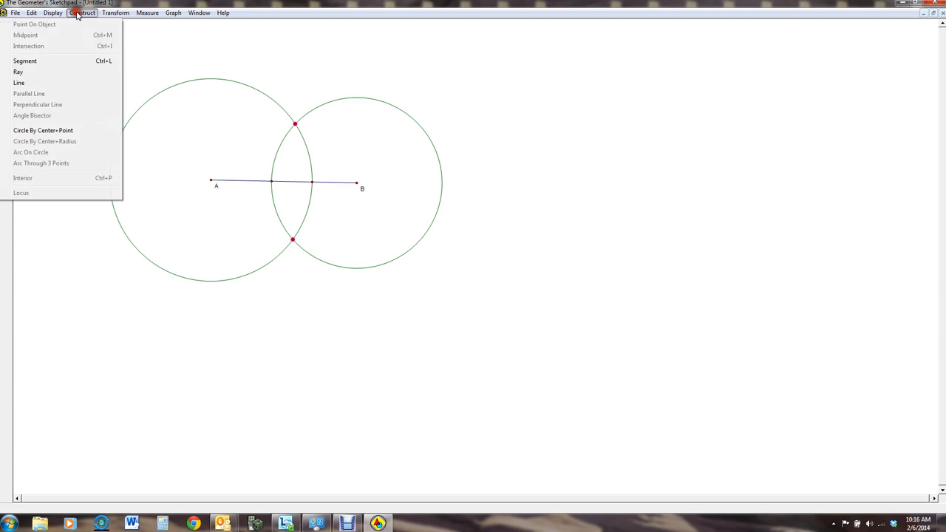
left_click(34, 61)
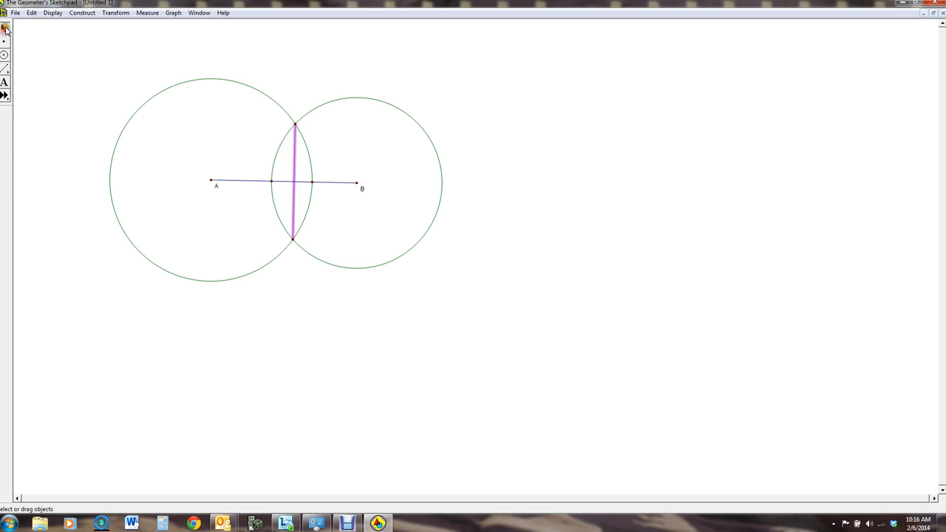
Step: Mark the point where the vertical segment crosses segment AB and show its label
left_click(294, 181)
left_click(6, 41)
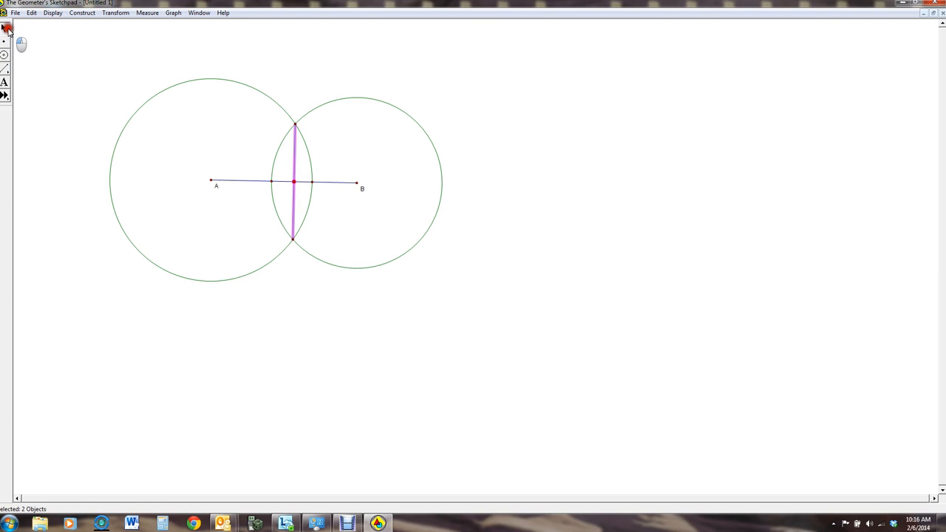
left_click(284, 314)
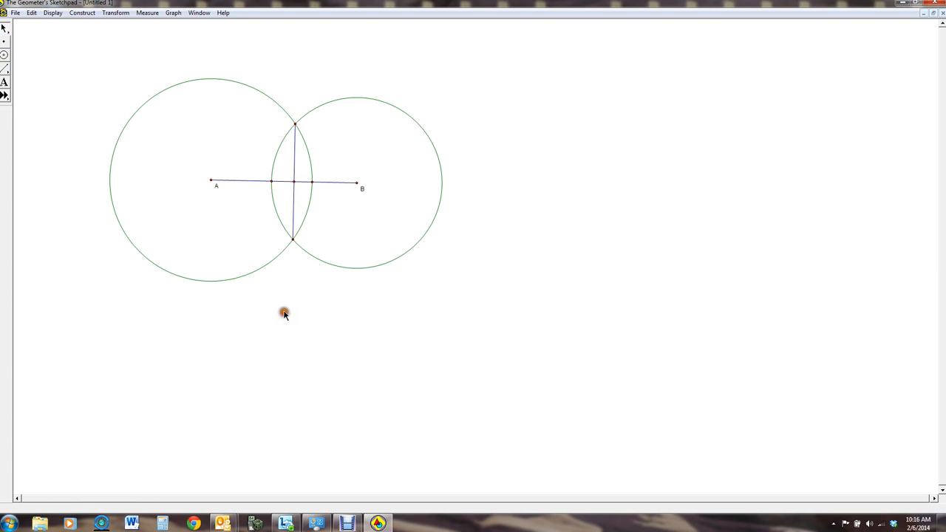
left_click(294, 181)
left_click(53, 13)
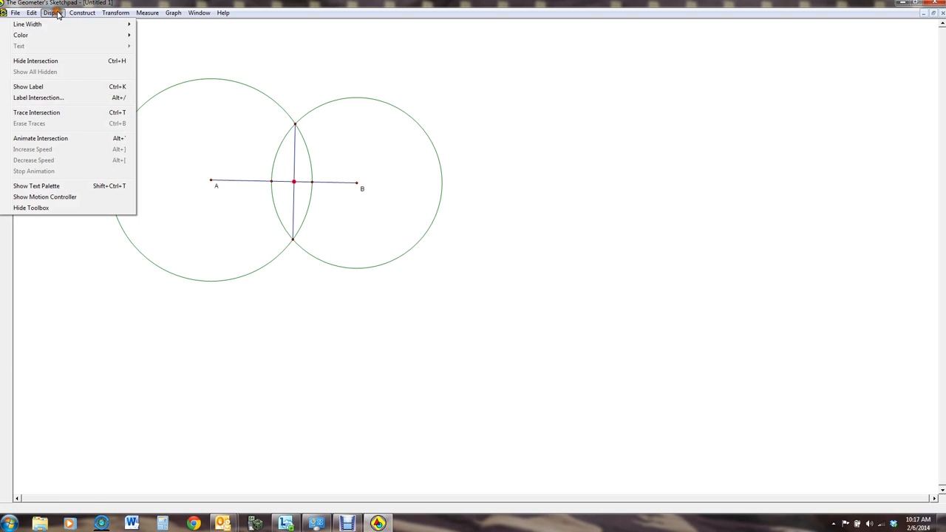
left_click(36, 88)
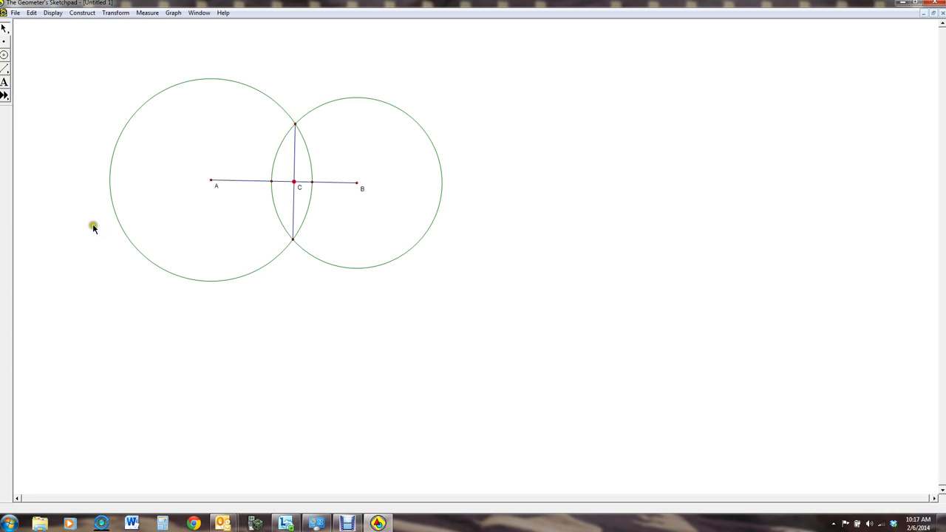
left_click(263, 323)
Step: Hide both circles and the vertical segment joining their intersections
left_click(166, 89)
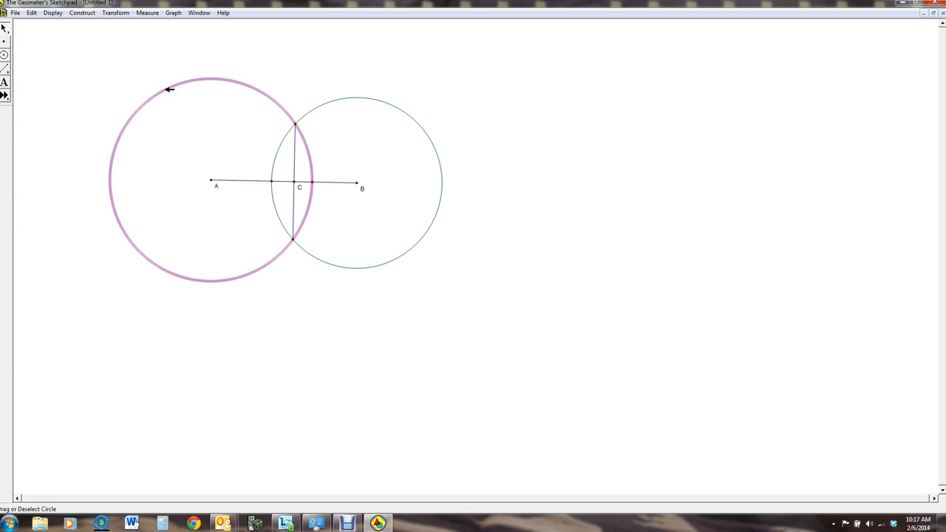
left_click(319, 105)
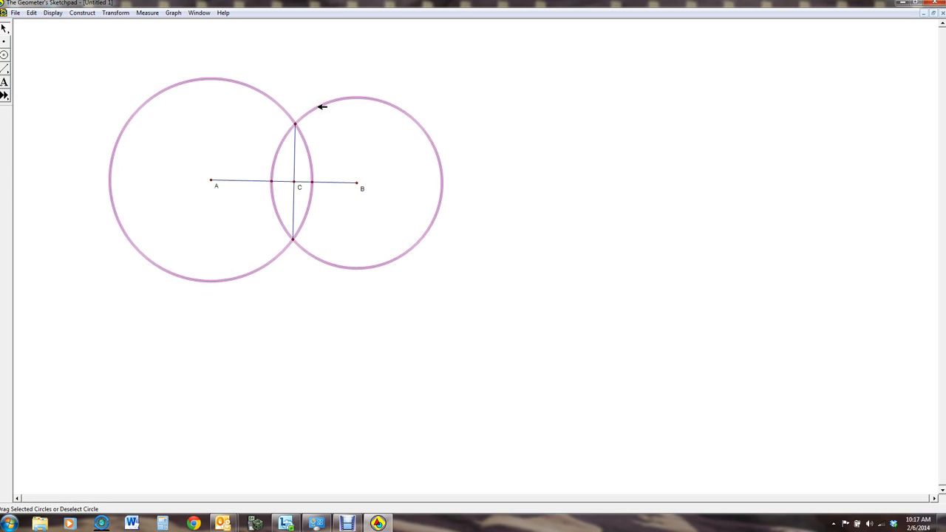
left_click(294, 145)
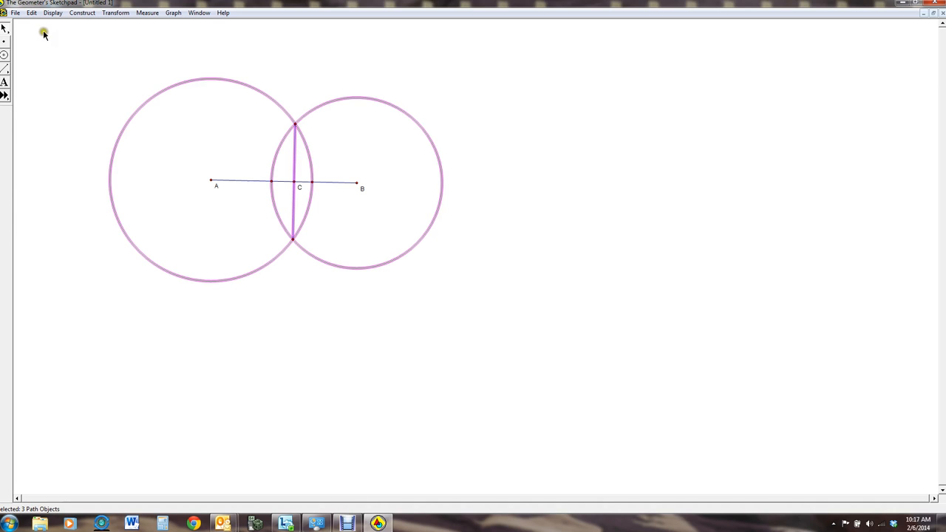
left_click(32, 13)
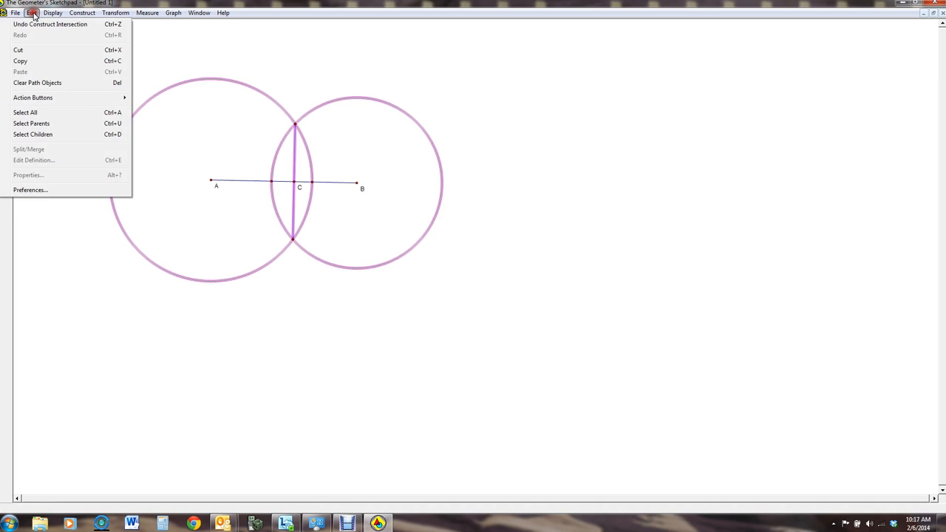
mouse_move(15, 15)
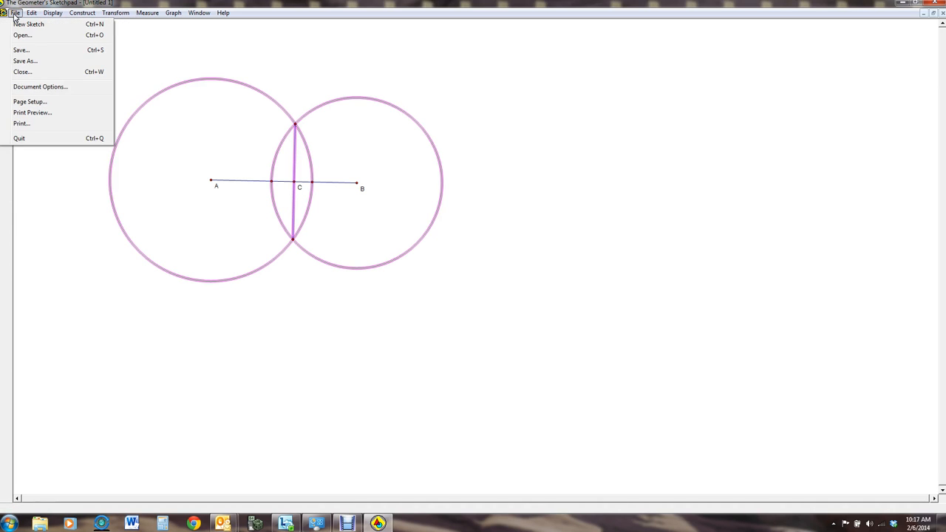
mouse_move(48, 18)
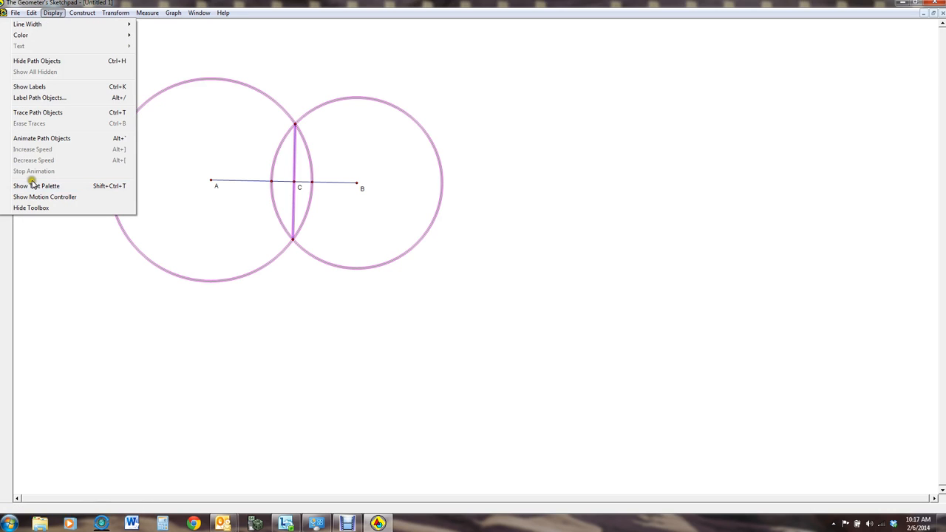
left_click(31, 62)
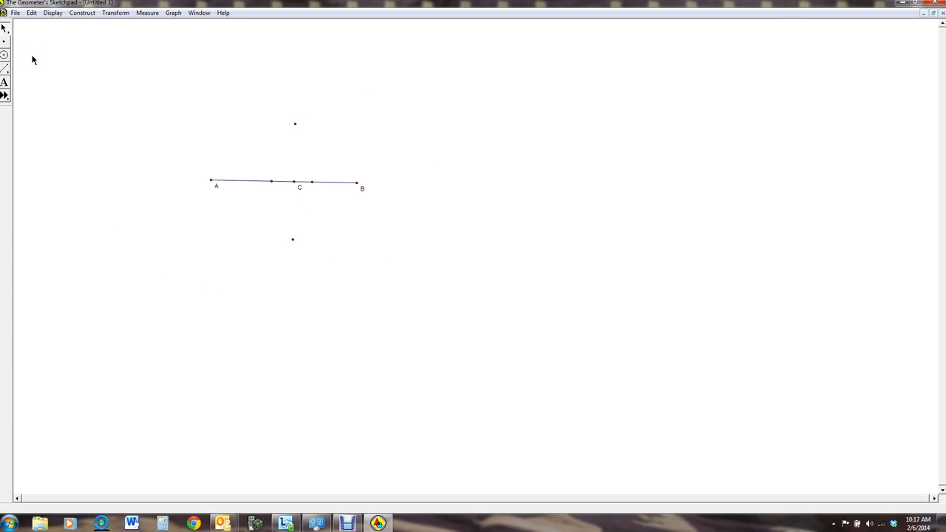
left_click(106, 95)
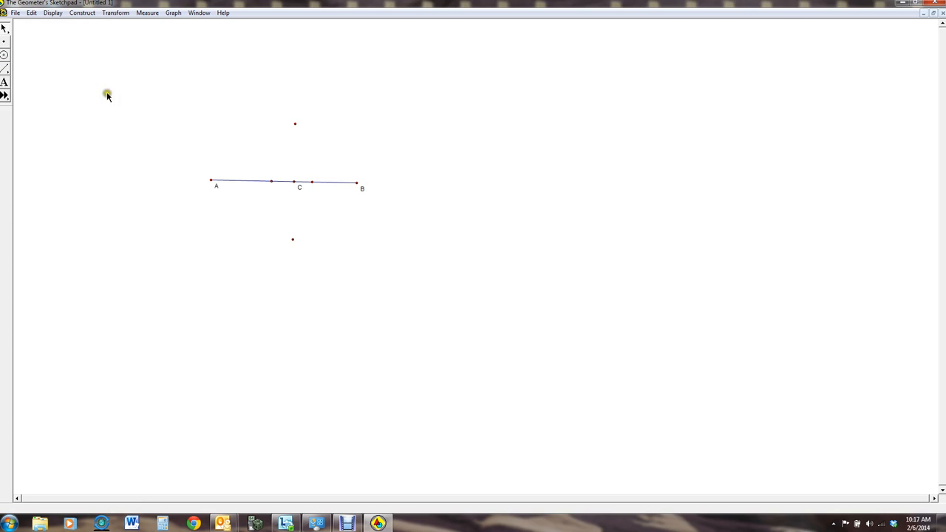
Step: Hide the two circle intersection points above and below segment AB
left_click(296, 123)
left_click(292, 240)
left_click(52, 13)
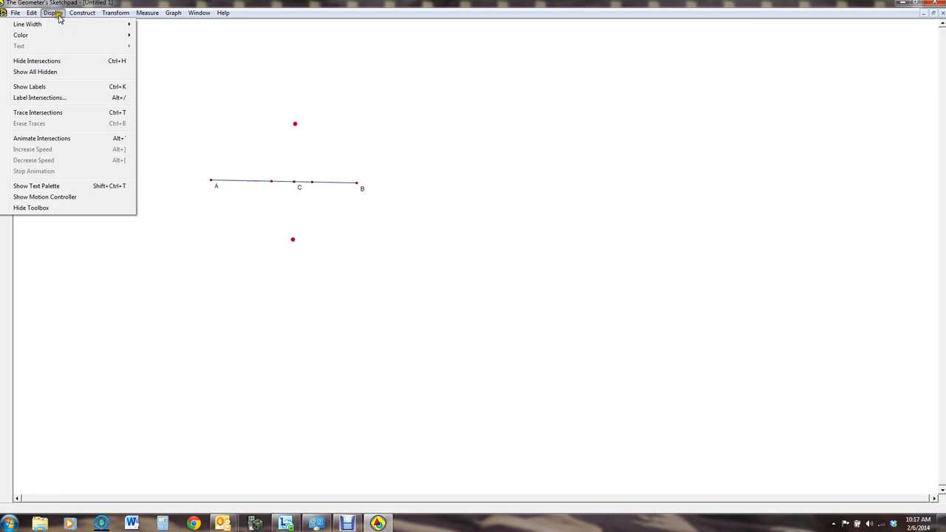
left_click(47, 86)
left_click(51, 60)
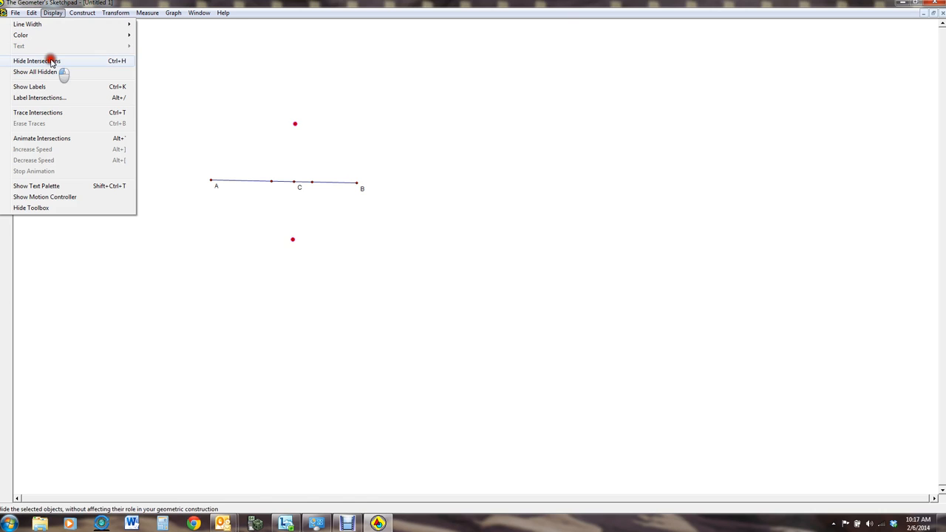
left_click(50, 58)
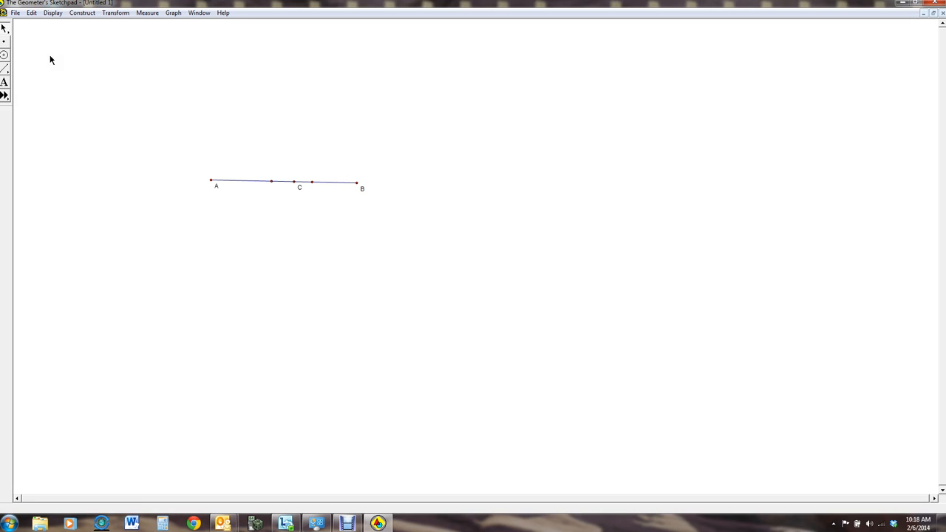
Step: Hide the two circle radius points on segment AB, on either side of point C
left_click(272, 182)
left_click(313, 181)
left_click(51, 12)
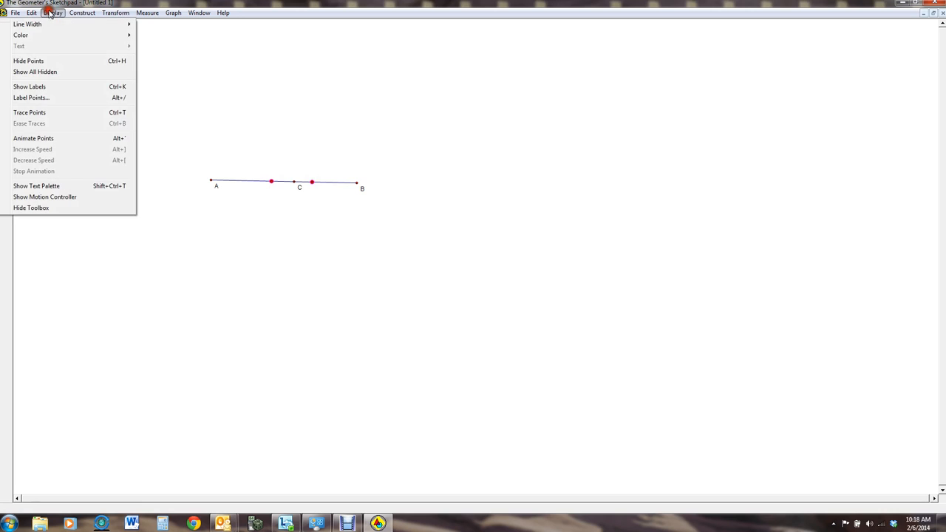
left_click(53, 62)
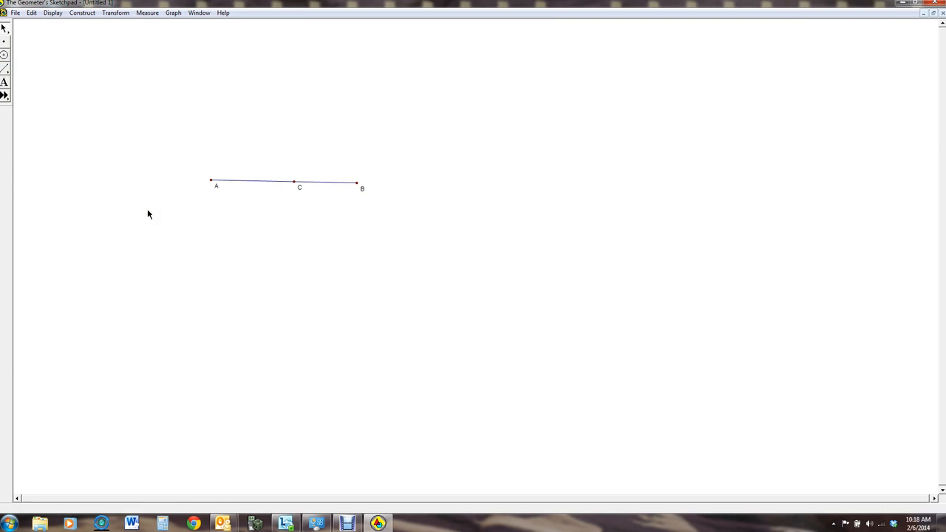
Step: Move segment AB up and to the right by its point C
left_click(296, 182)
left_click_drag(298, 182, 369, 154)
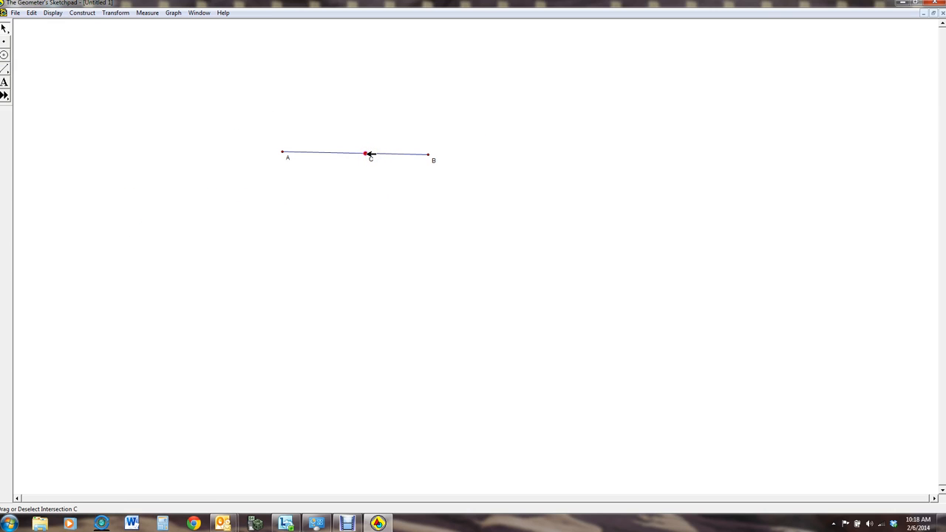
left_click_drag(368, 154, 369, 153)
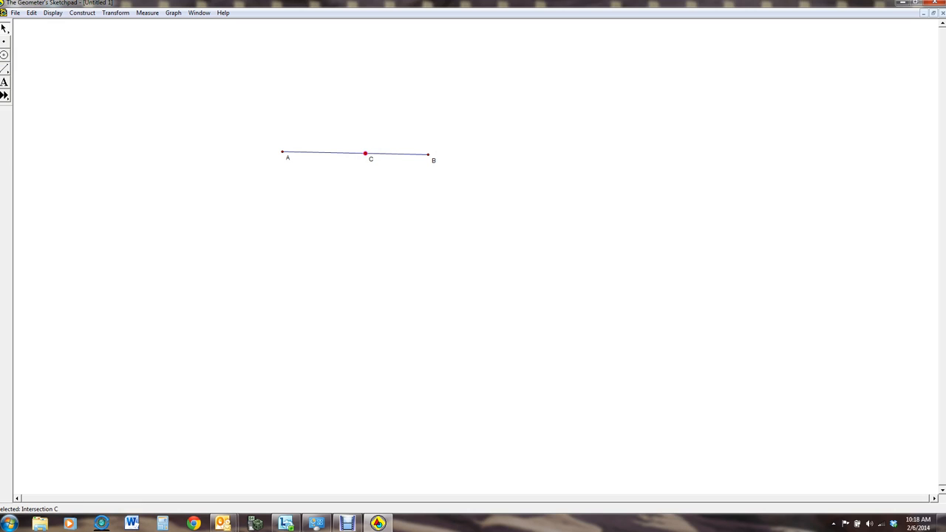